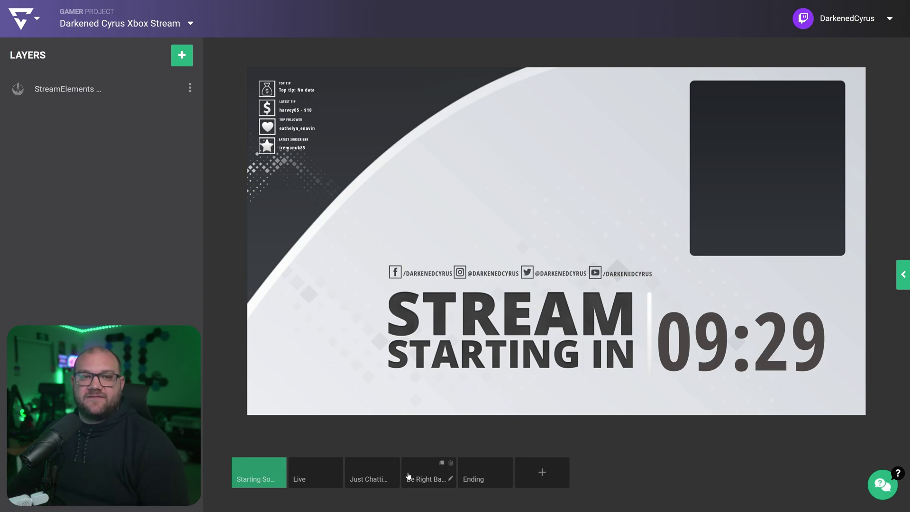
Preview the Live, Just Chatting, Be Right Back and Ending scenes in turn
click(307, 473)
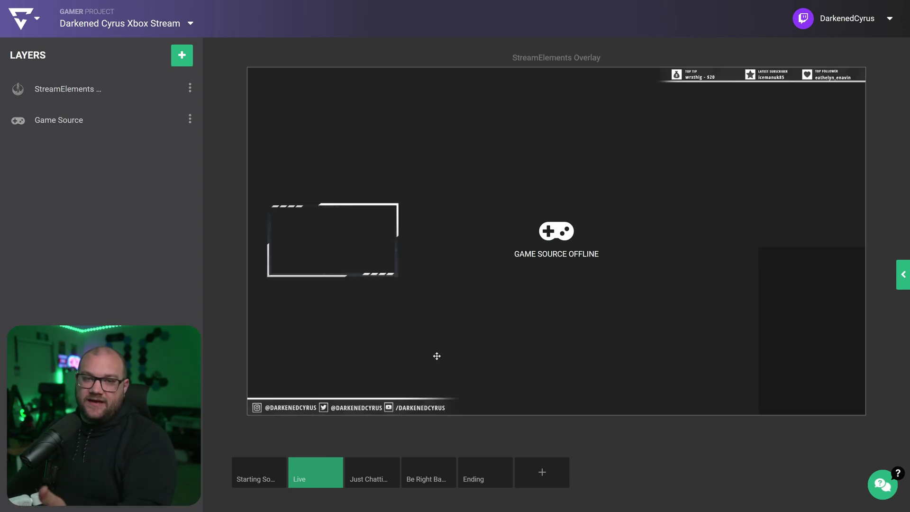
click(365, 475)
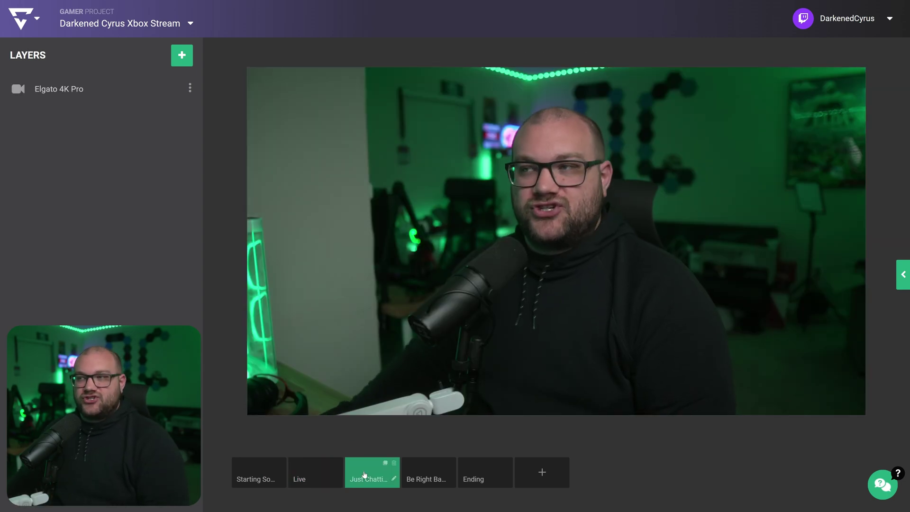
click(420, 470)
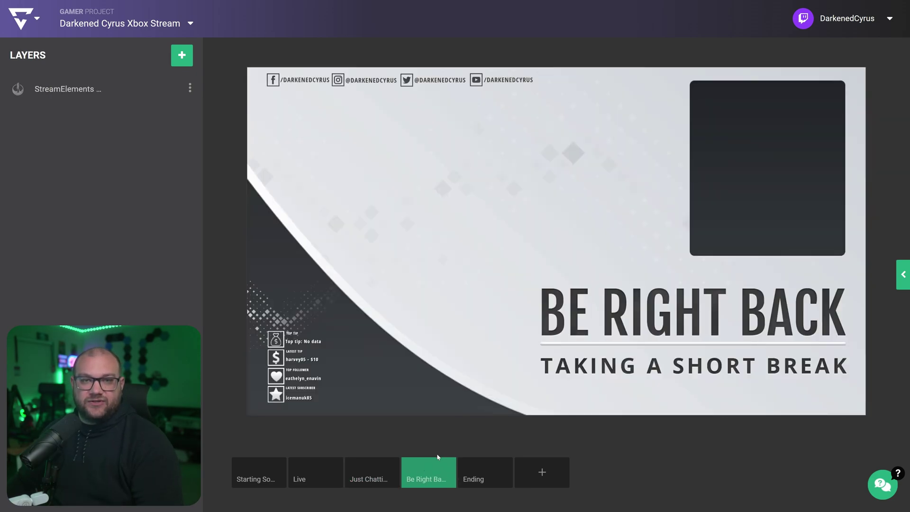
click(469, 472)
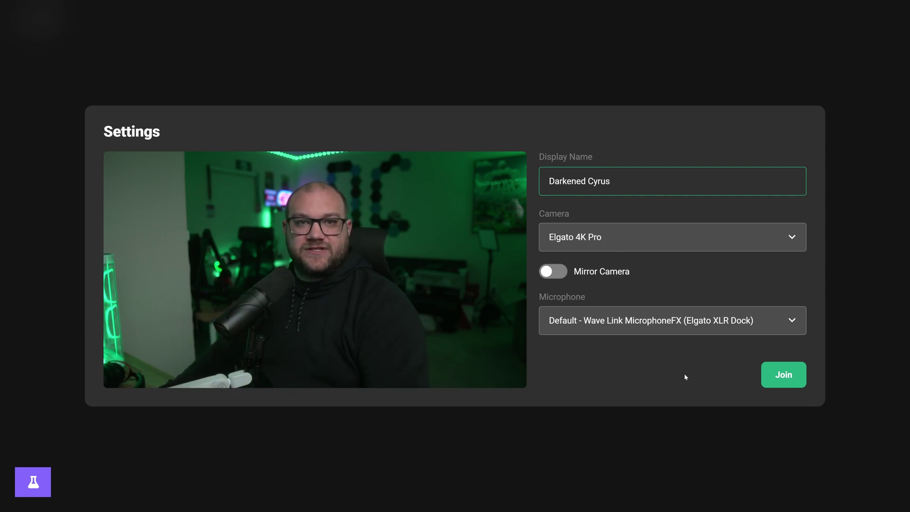
Join the studio with the Elgato camera, put the webcam on stage, and check the stream settings
click(789, 385)
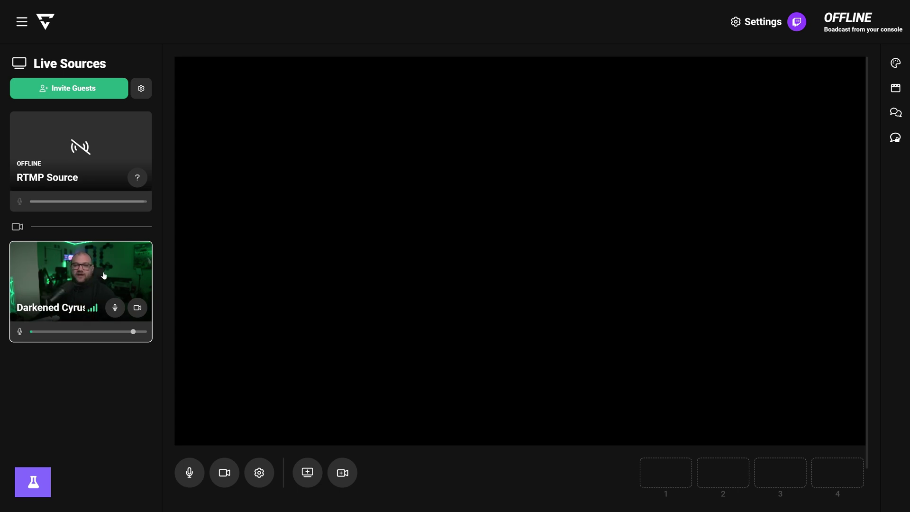
click(78, 264)
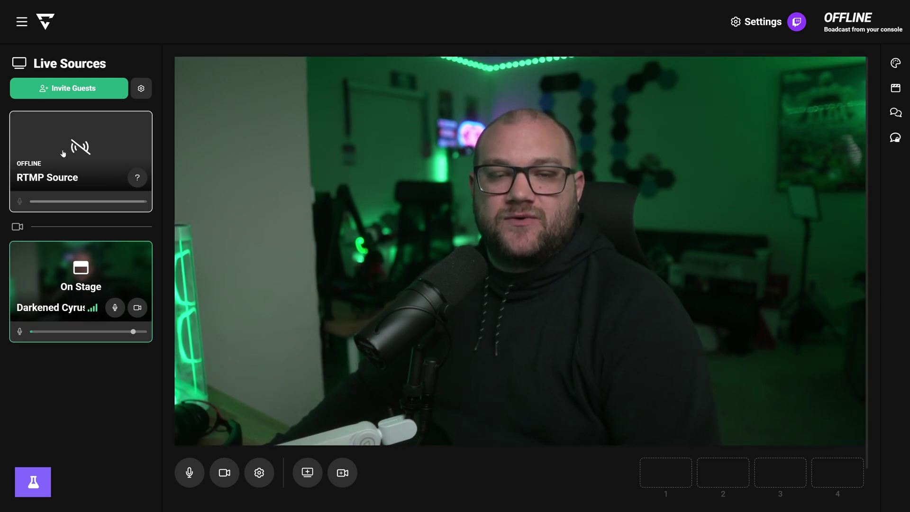
click(737, 24)
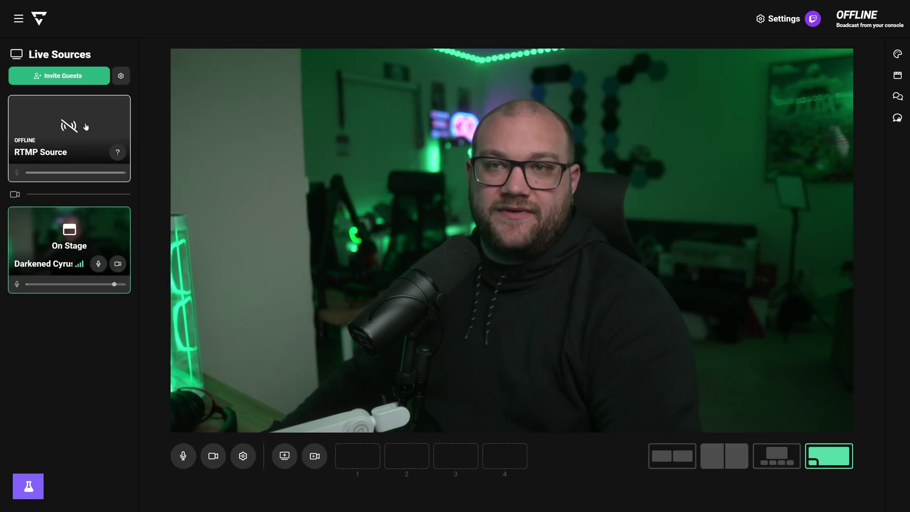
click(99, 148)
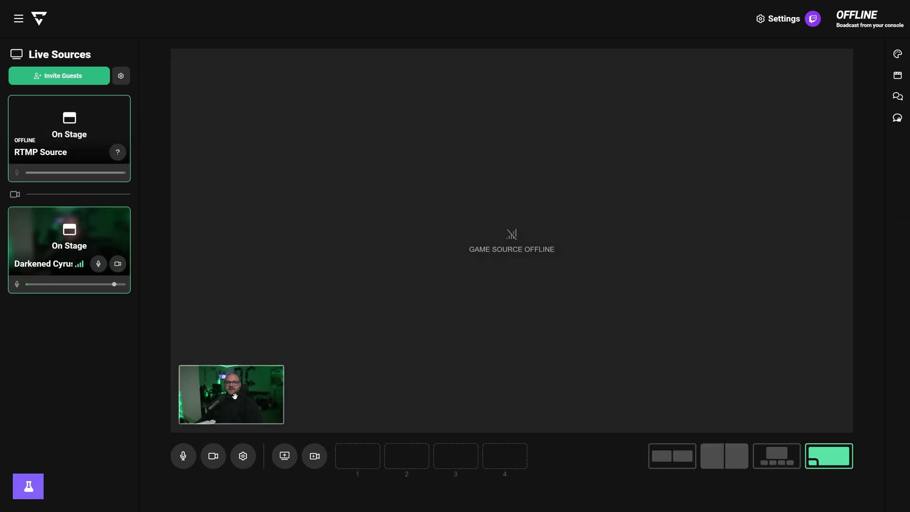
click(87, 243)
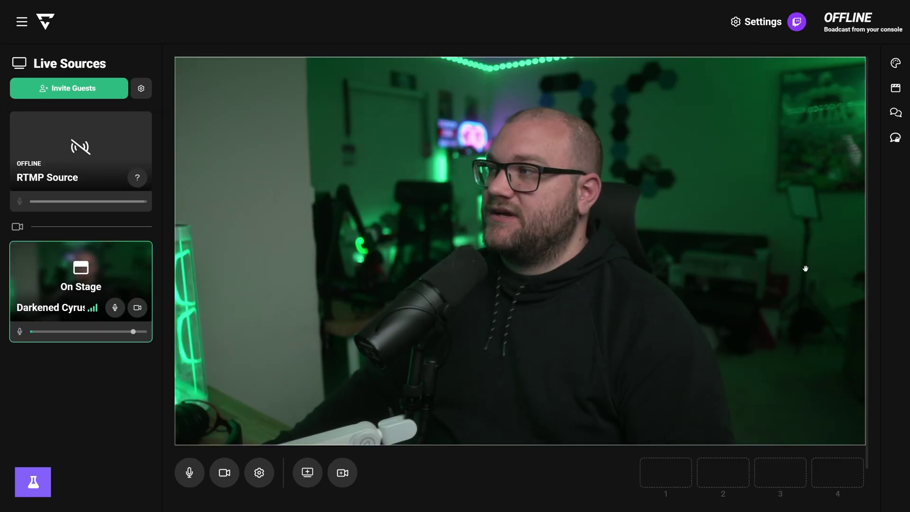
Bring up the production panel and scroll to the Stream Ending, BRB and Starting Soon overlays
click(894, 89)
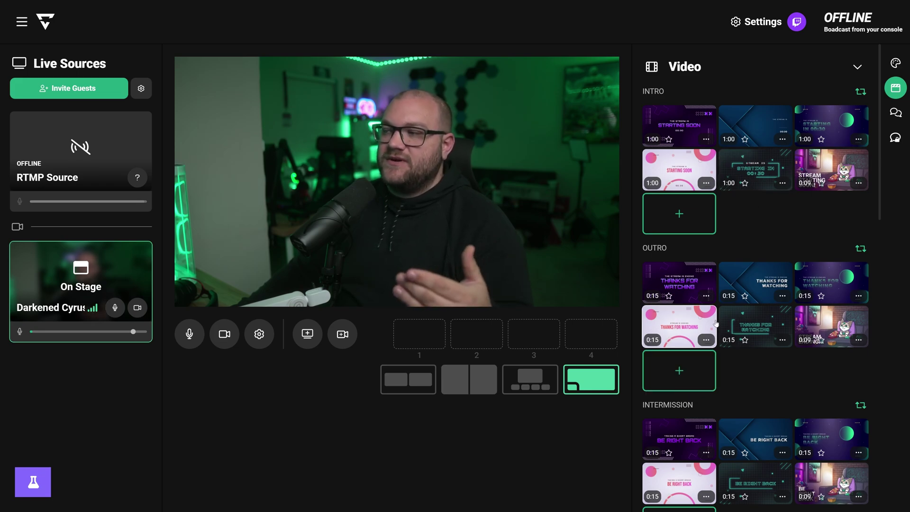
scroll(724, 332, down, 1)
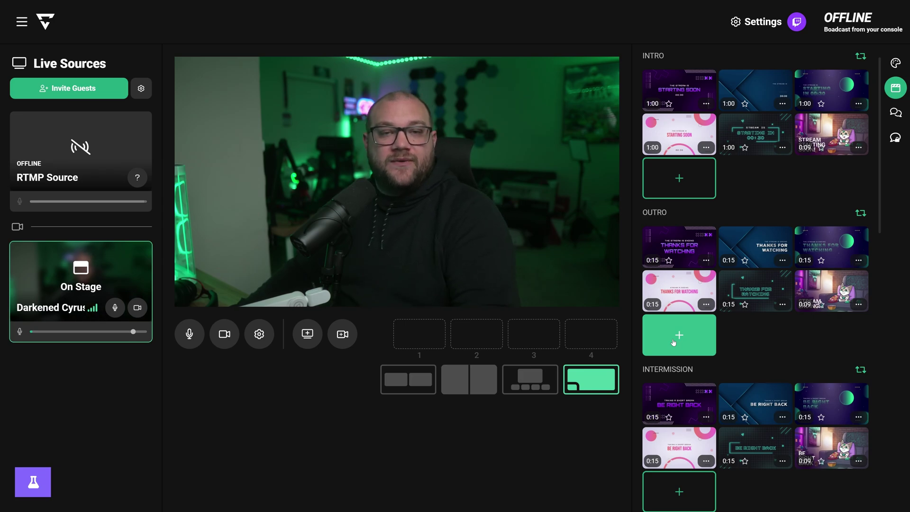
scroll(693, 342, down, 15)
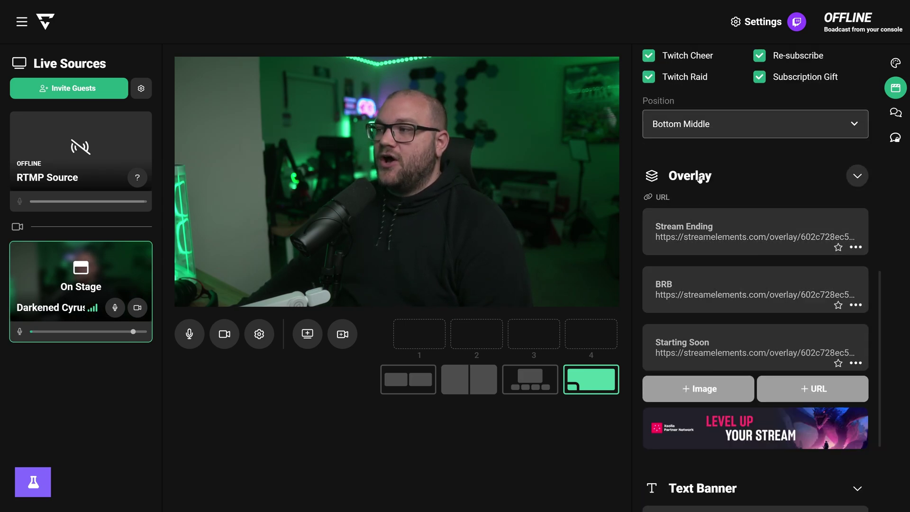
scroll(694, 255, down, 2)
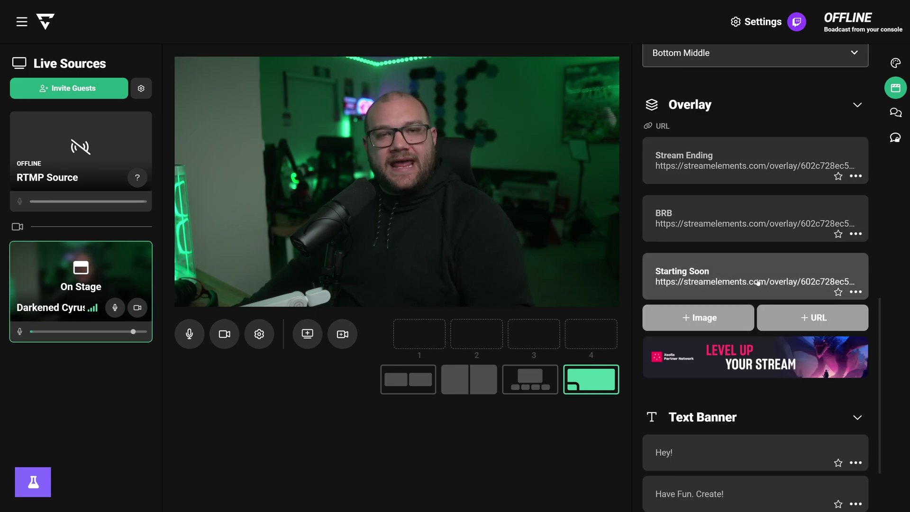
Add a new overlay named 'Live' with the pasted StreamElements overlay URL
click(784, 317)
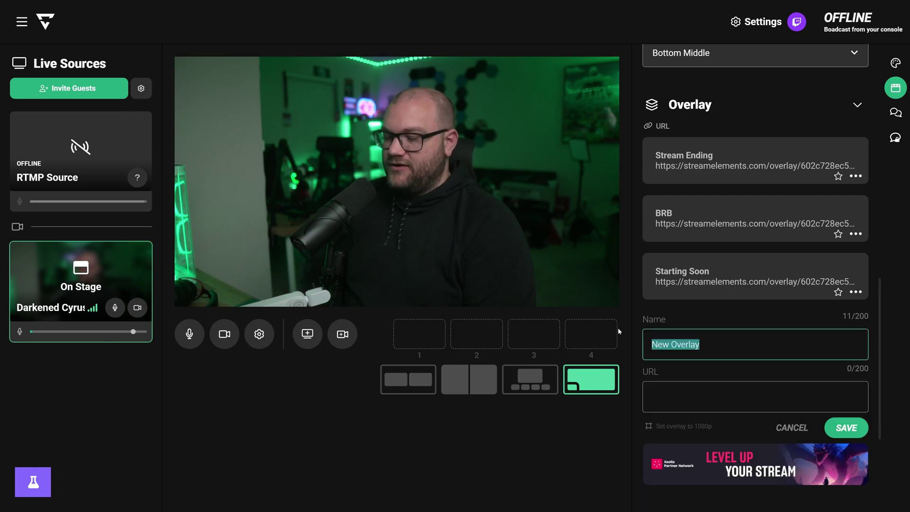
key(Tab)
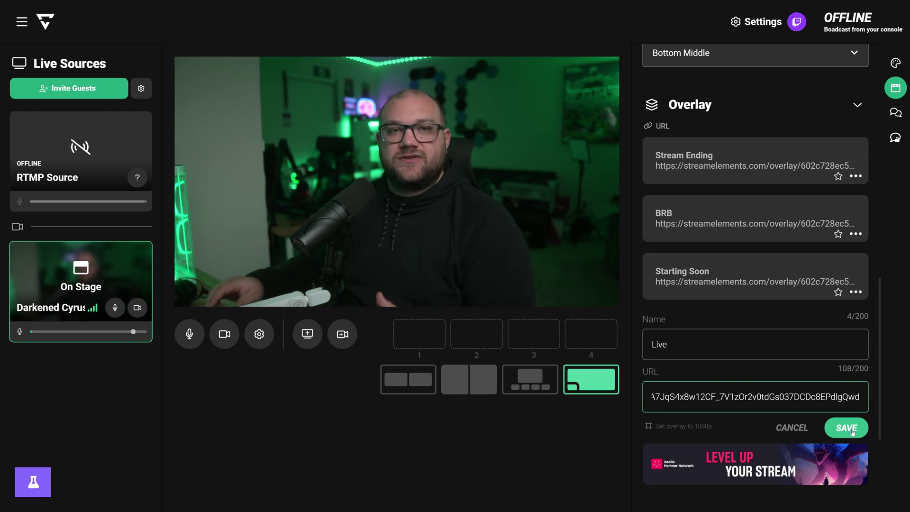
click(847, 428)
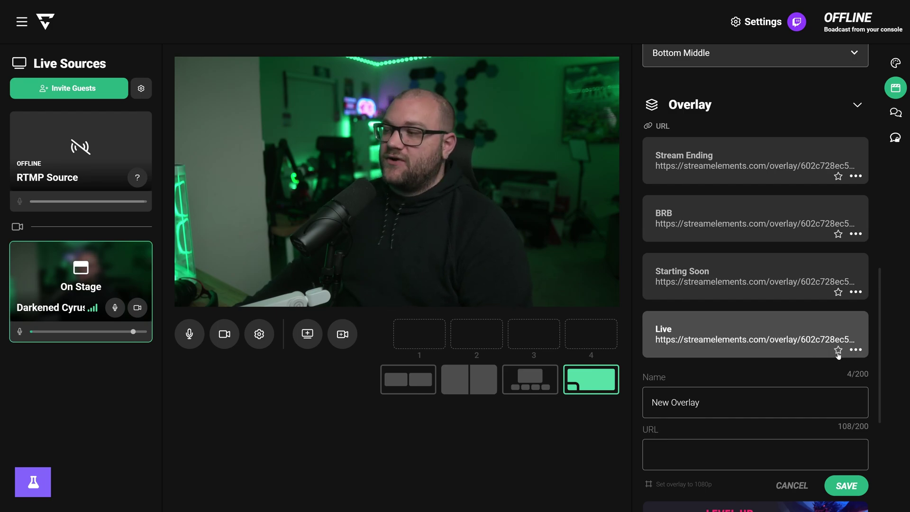
Star the Live, Starting Soon, BRB and Stream Ending overlays, with Starting Soon first
click(838, 351)
click(839, 292)
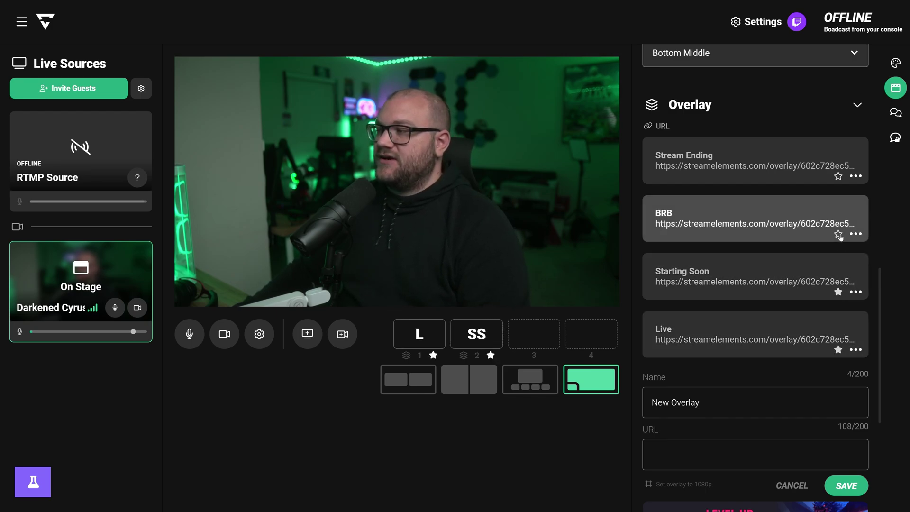
click(838, 234)
click(838, 176)
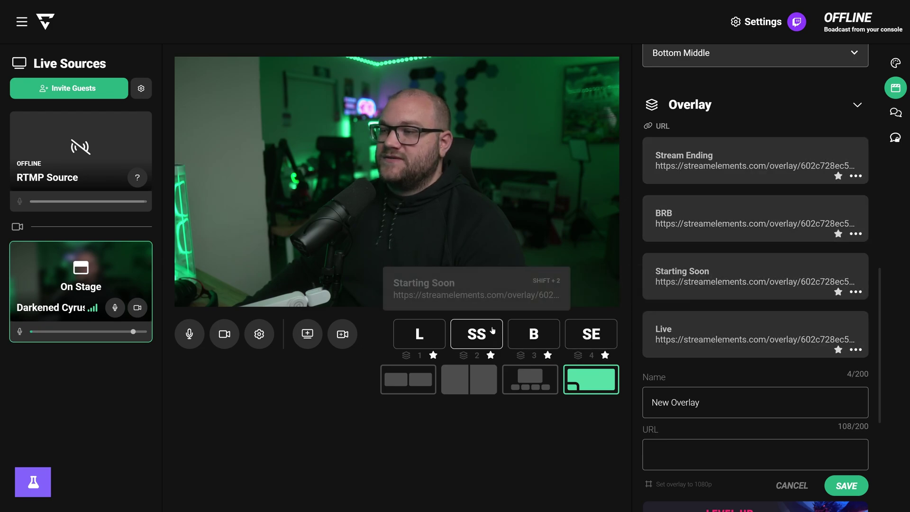
drag(425, 337, 421, 336)
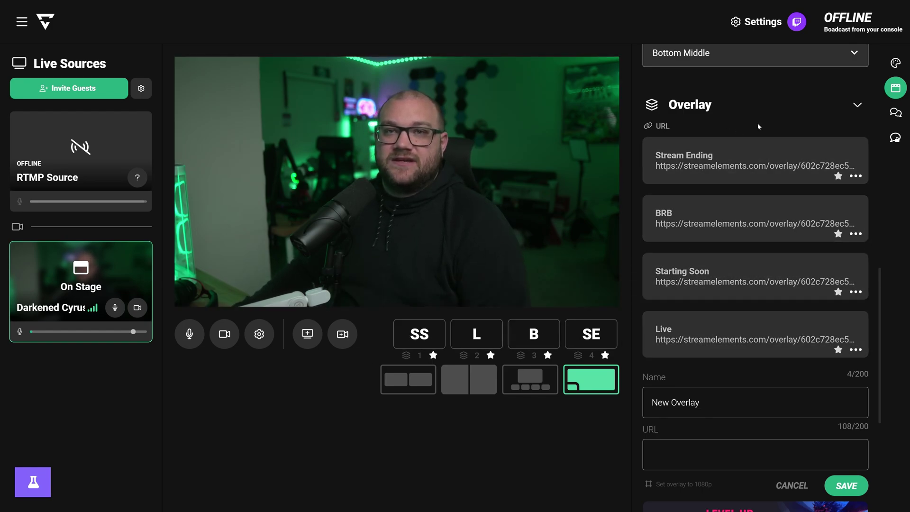
Preview the Starting Soon, BRB, Stream Ending and Live overlays, then put only the webcam on stage
click(892, 98)
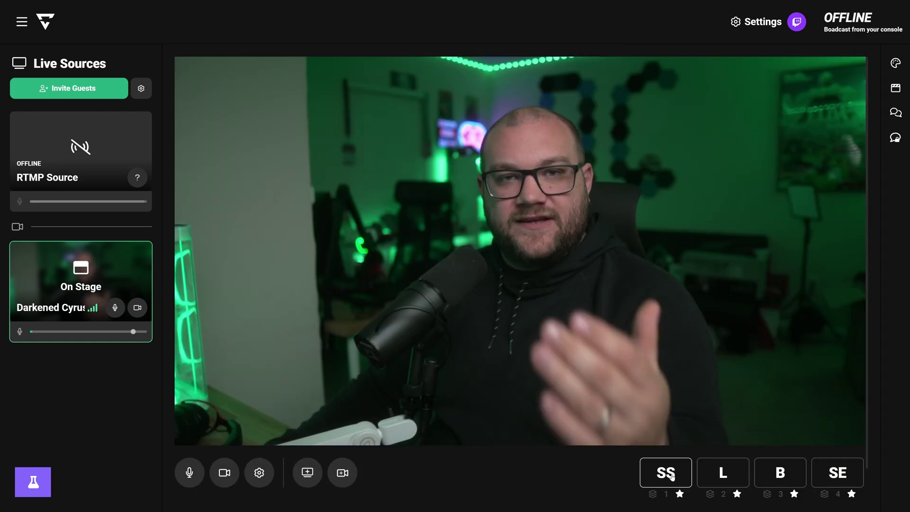
click(673, 476)
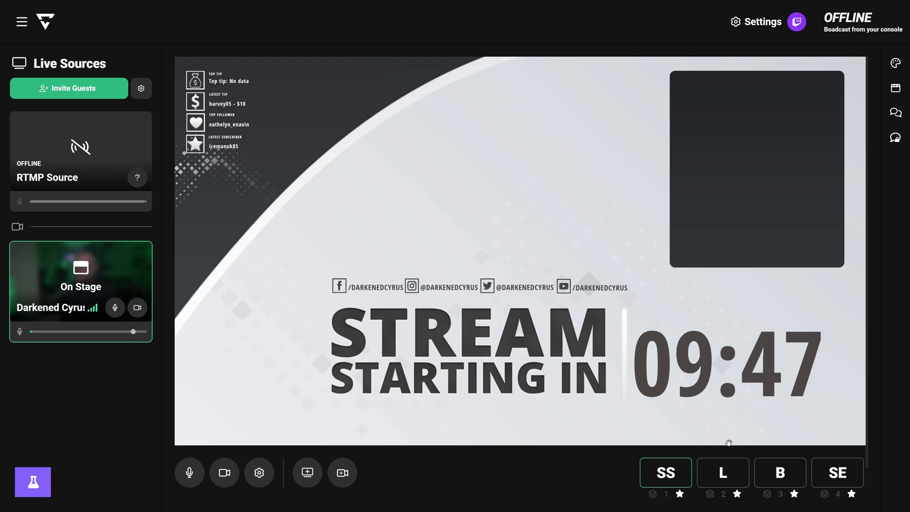
click(782, 475)
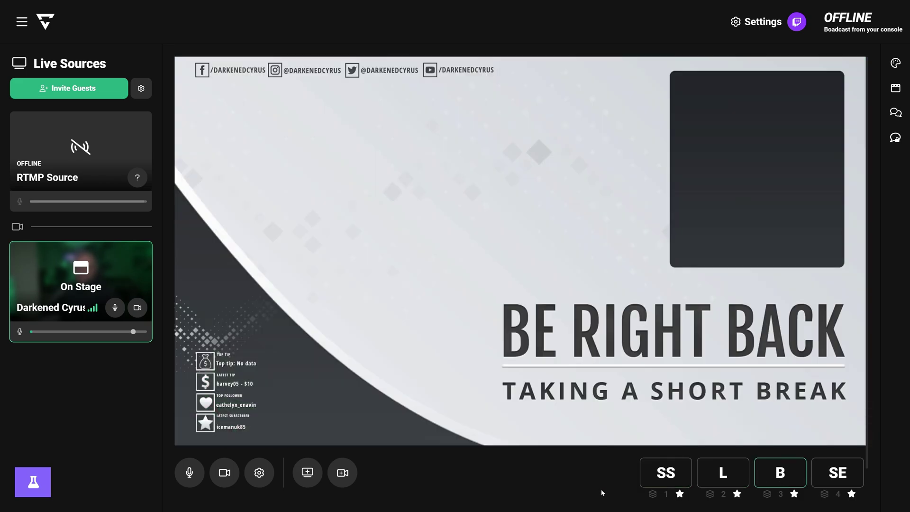
click(825, 475)
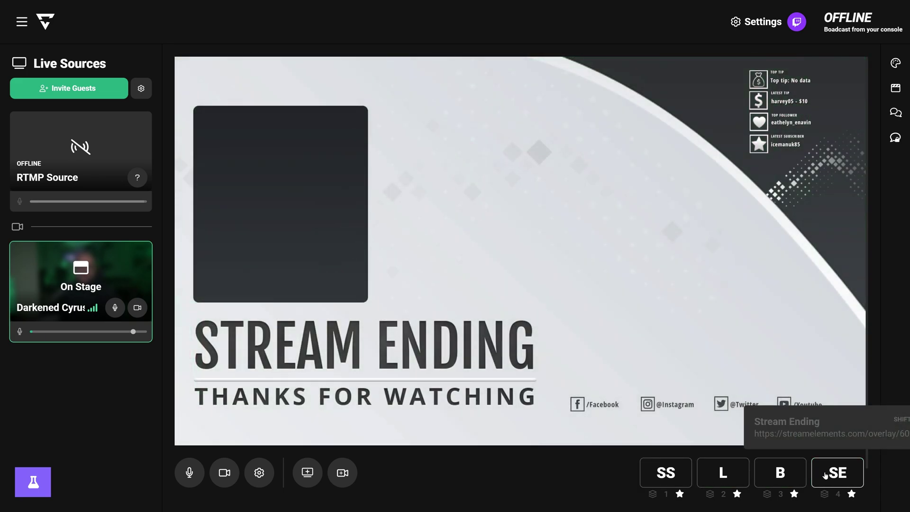
click(734, 483)
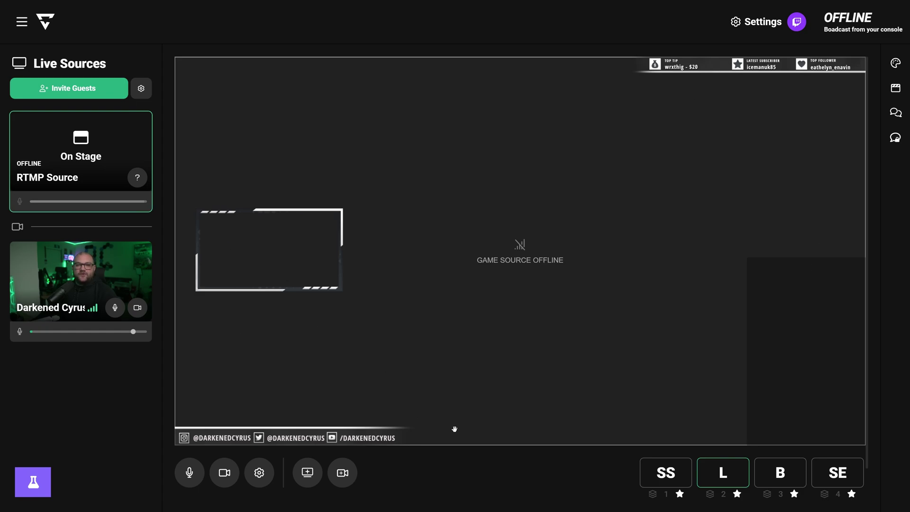
click(722, 471)
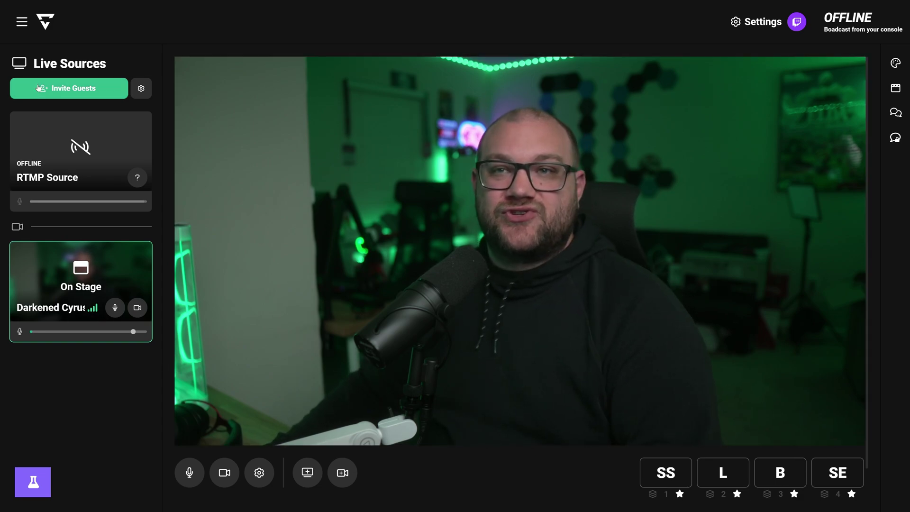
Copy a guest invite link, cancel a screen share, and add the RTMP game source to the stage
click(63, 91)
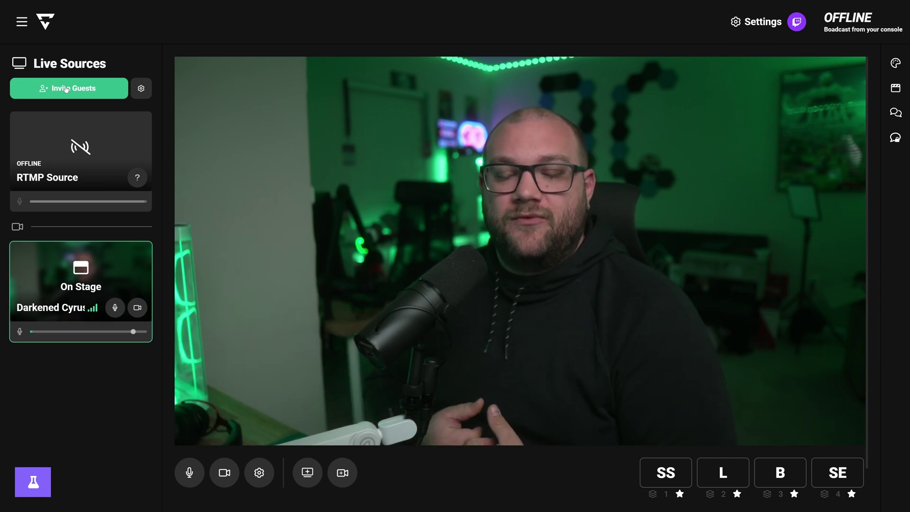
click(312, 482)
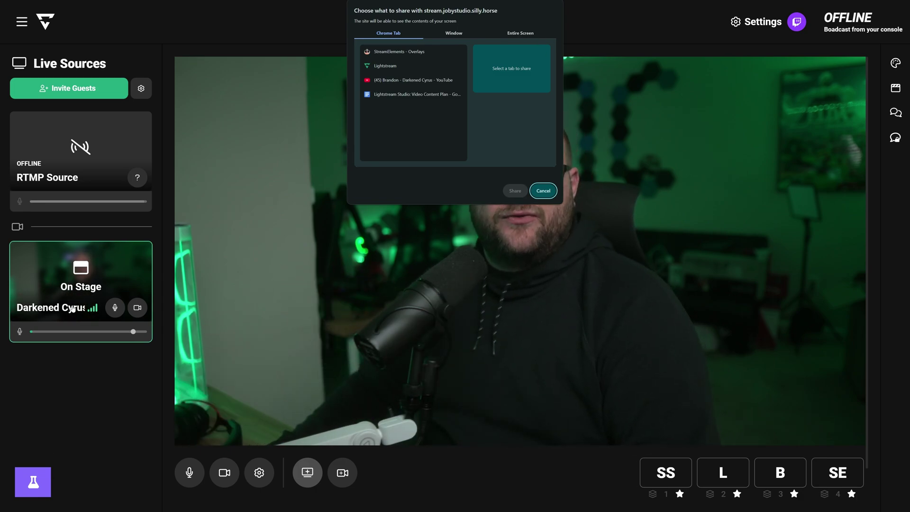
click(547, 188)
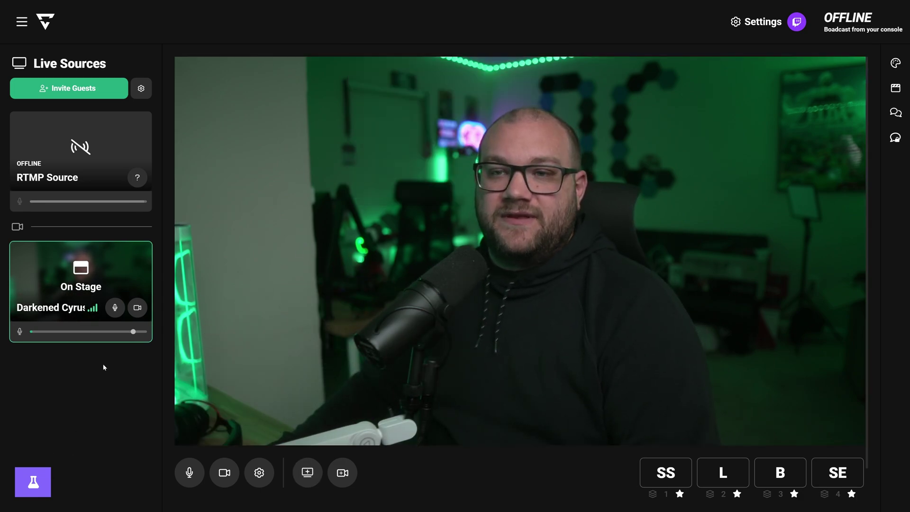
click(144, 177)
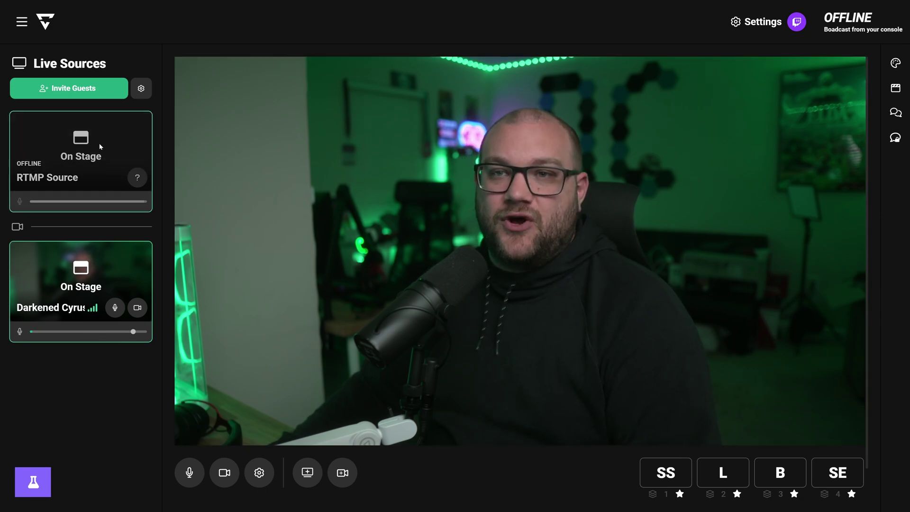
Try the side-by-side, tall split and game-large layouts, ending on picture-in-picture with webcam bottom-left
click(242, 390)
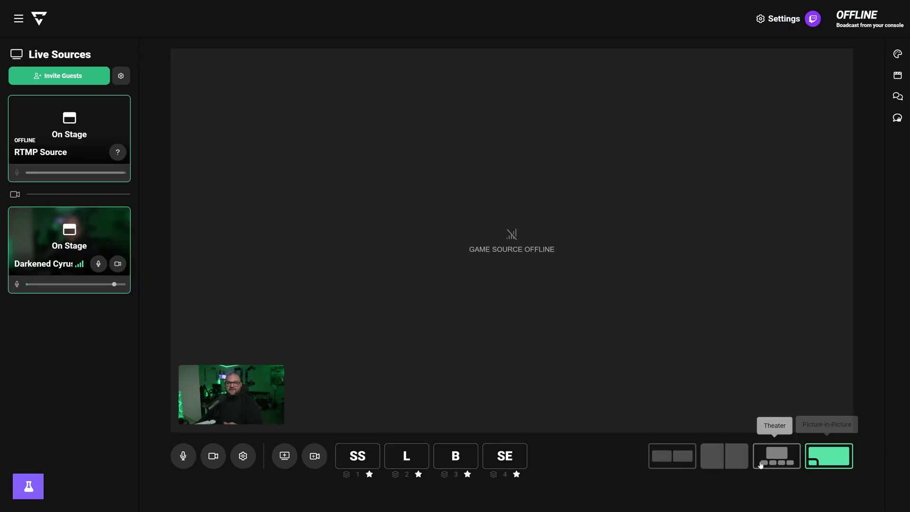
click(675, 459)
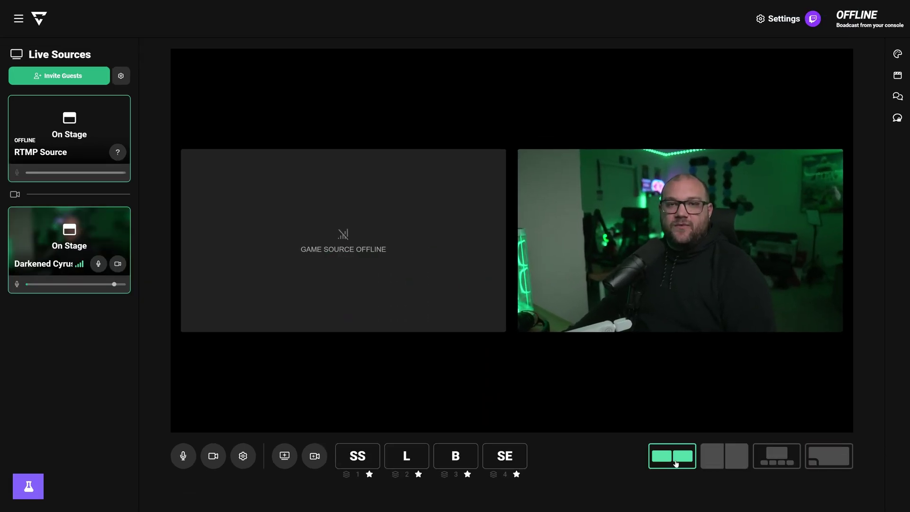
click(724, 456)
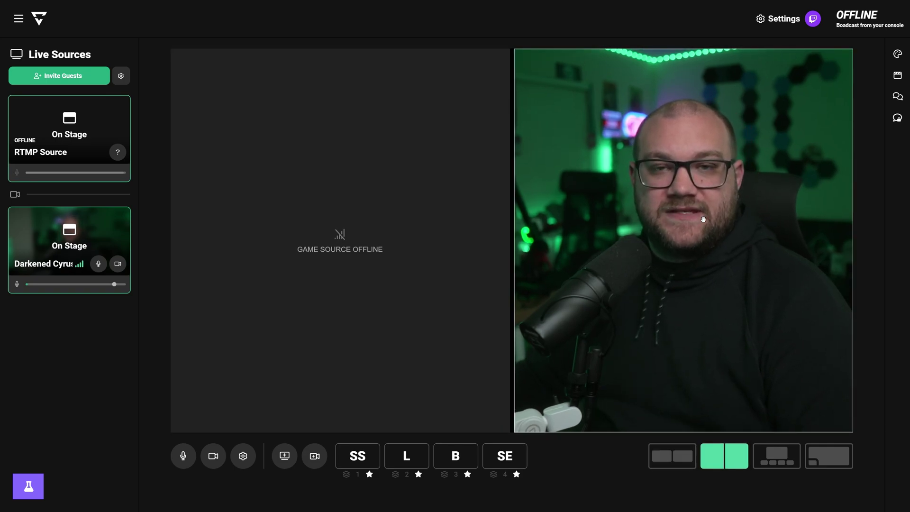
click(778, 462)
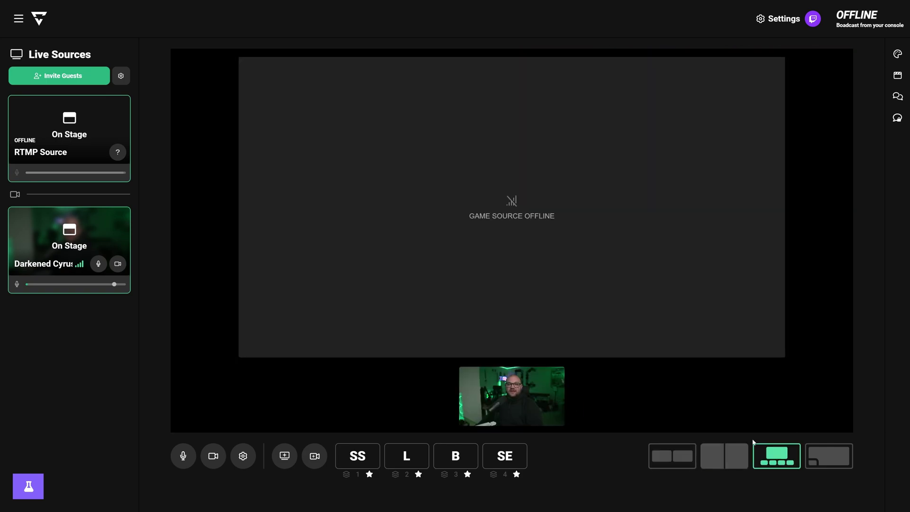
click(827, 458)
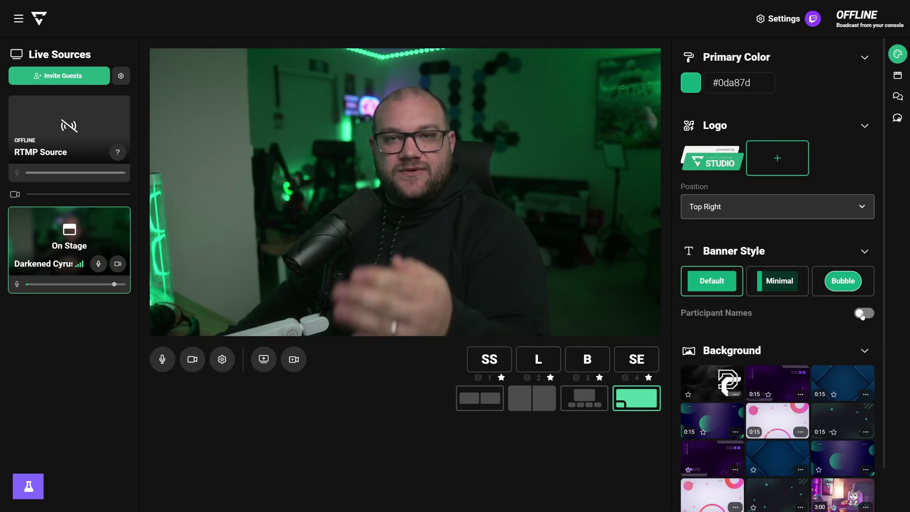
Turn on participant name banners and set the primary colour to translucent dark purple #19054E2E
click(863, 313)
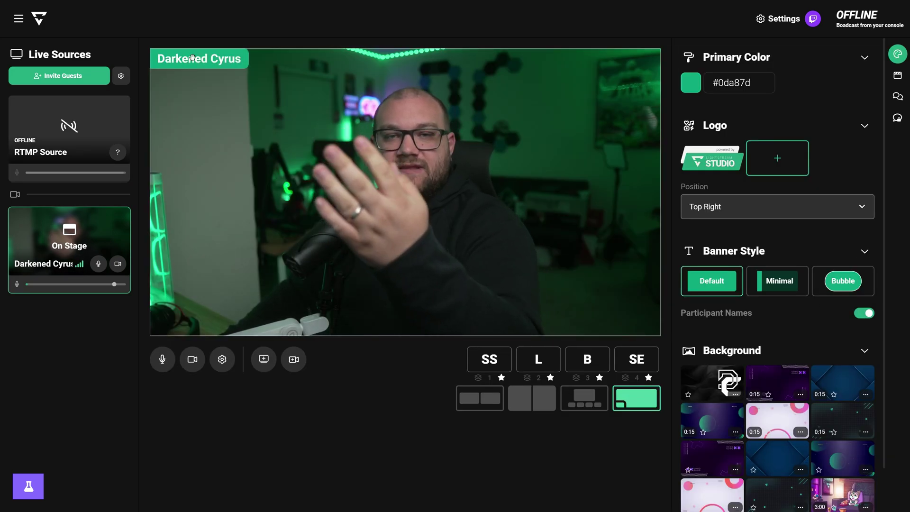
click(693, 85)
drag(802, 143, 833, 129)
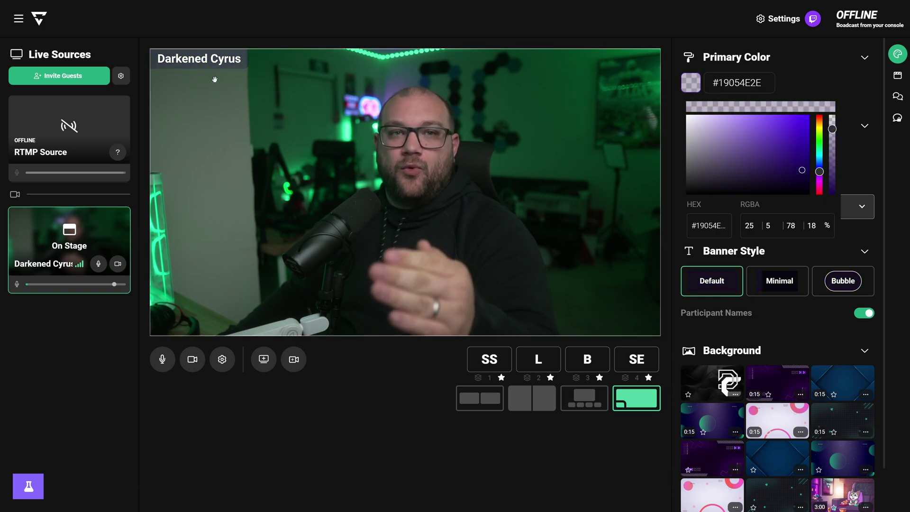
click(769, 282)
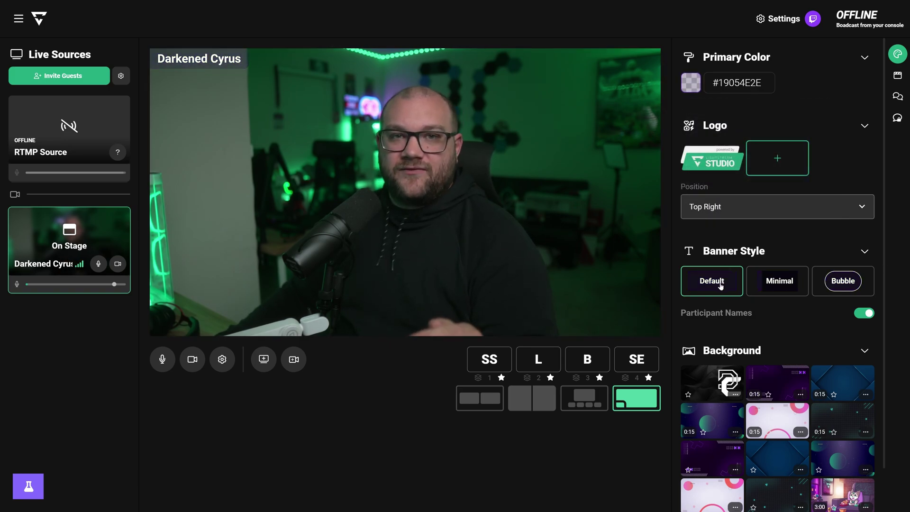
Try the Minimal and Bubble banner styles, then return to the Default style
click(799, 290)
click(844, 288)
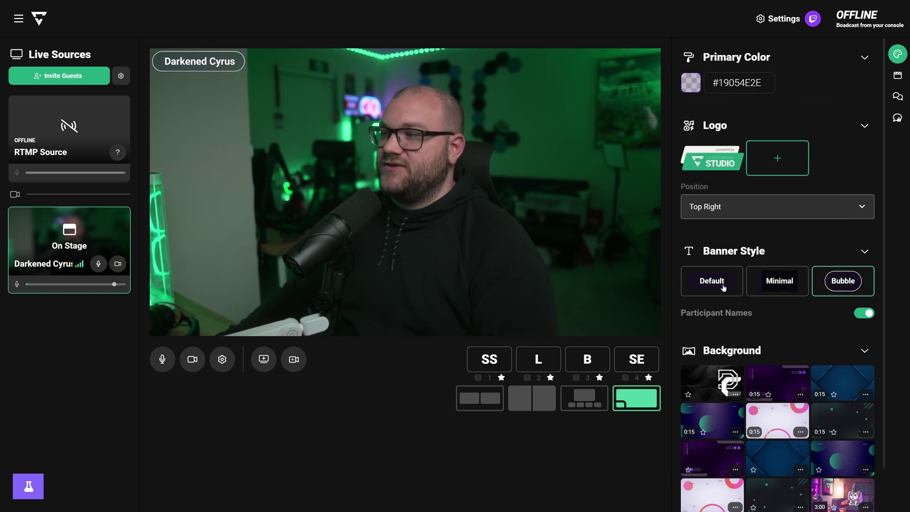
click(730, 292)
scroll(836, 345, down, 1)
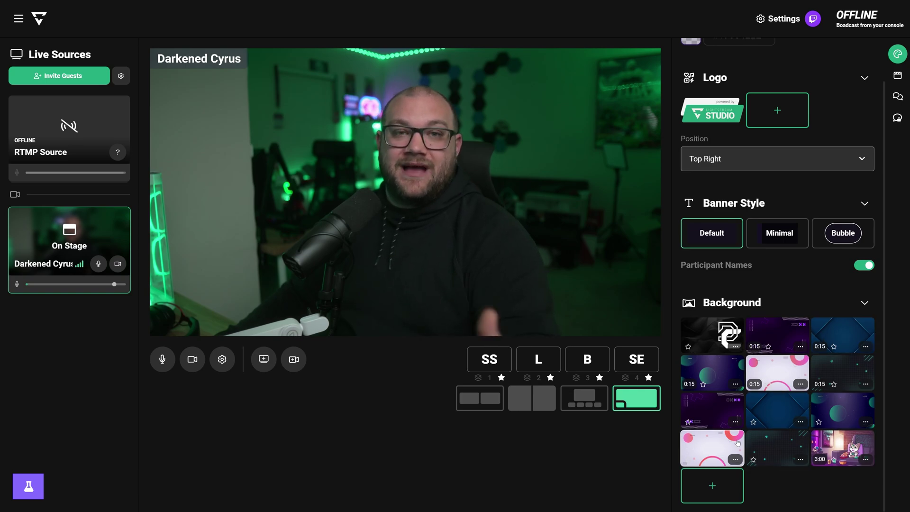
scroll(731, 297, down, 10)
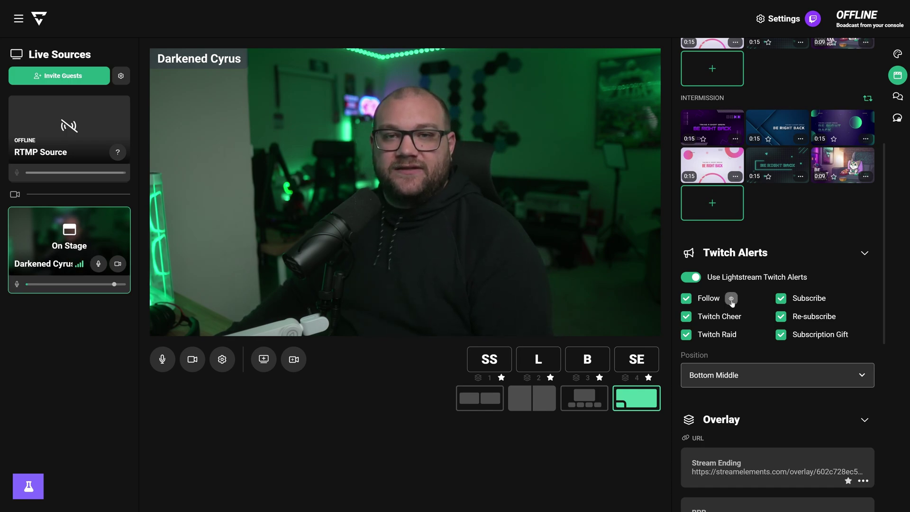
Play a test Twitch follower alert and move Twitch alerts to Top Middle
click(732, 300)
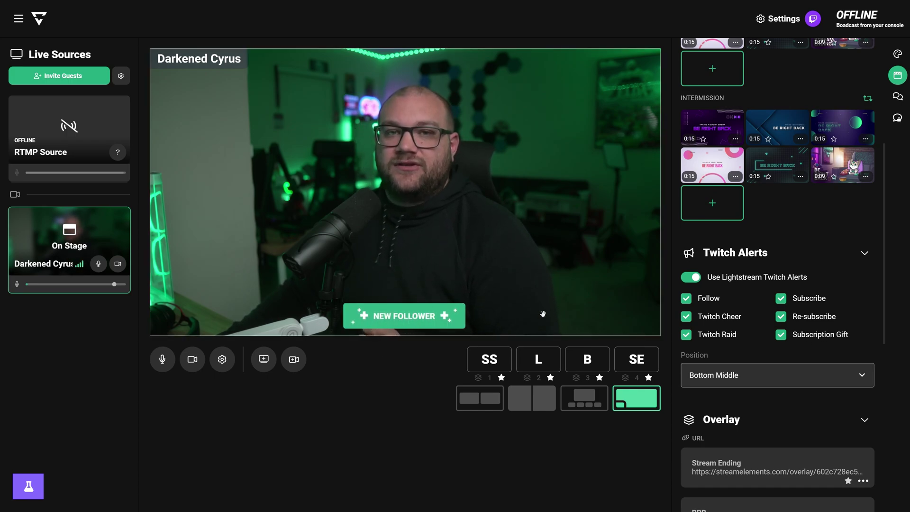
click(754, 378)
click(755, 402)
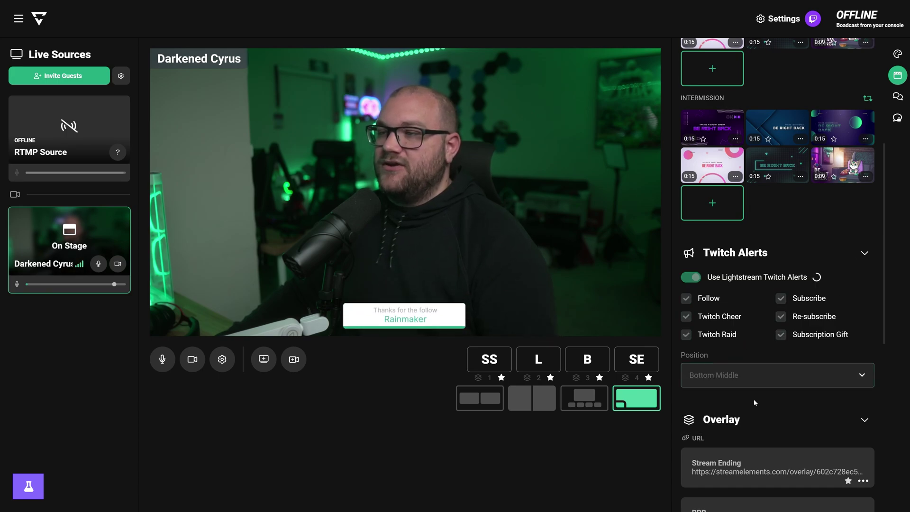